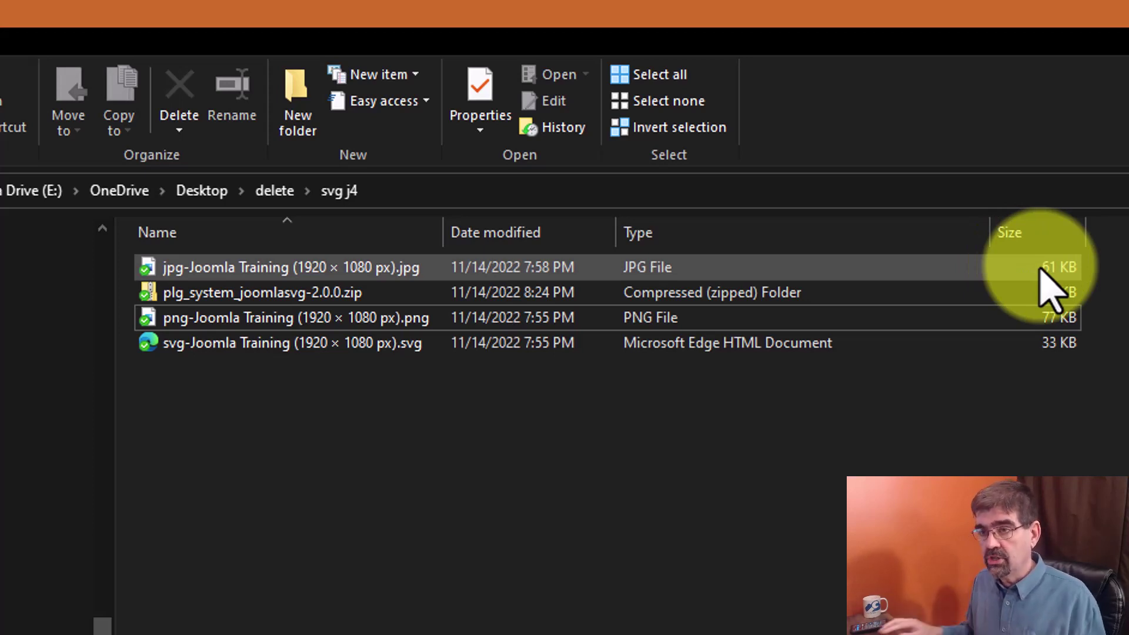
Compare the png and svg file sizes, then open the Joomla Training JPG in Photos
mouse_move(405, 321)
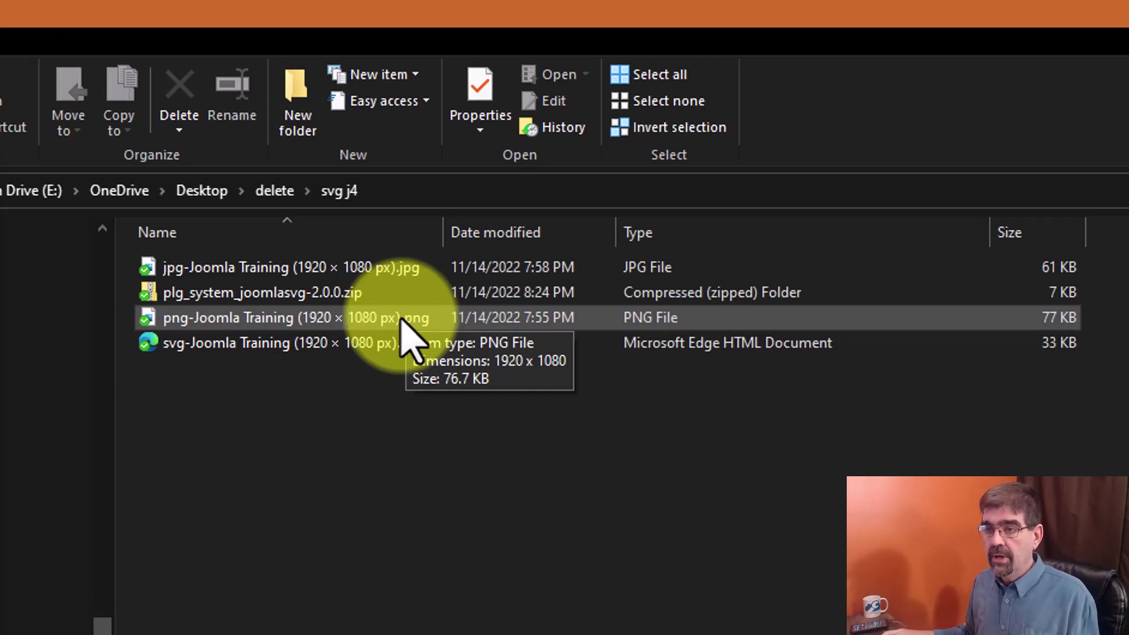
mouse_move(197, 363)
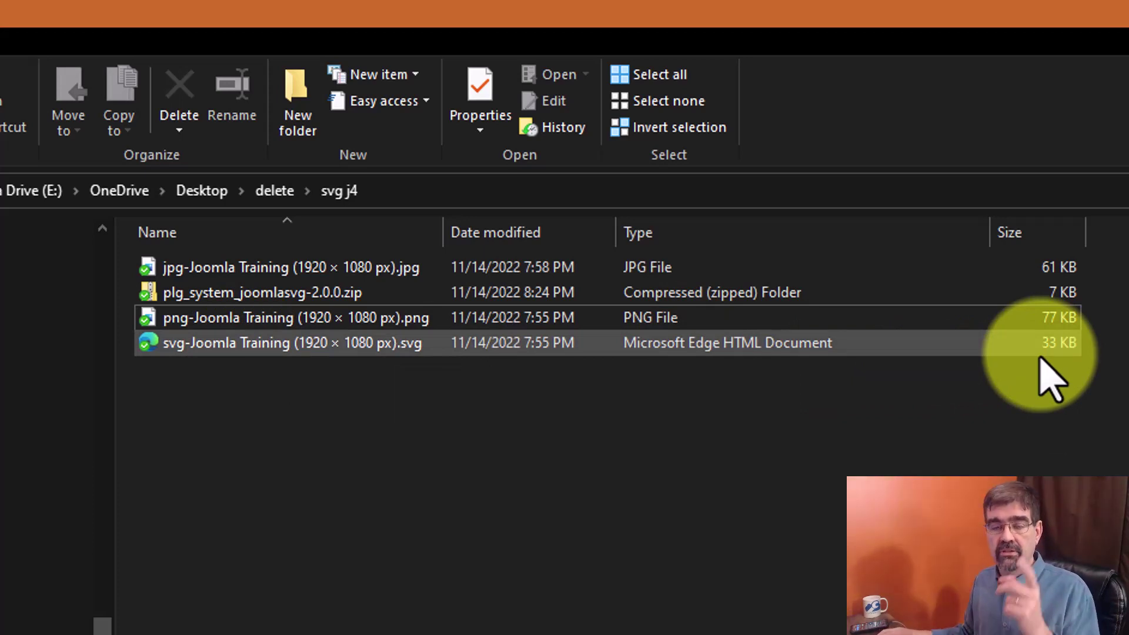
double_click(361, 268)
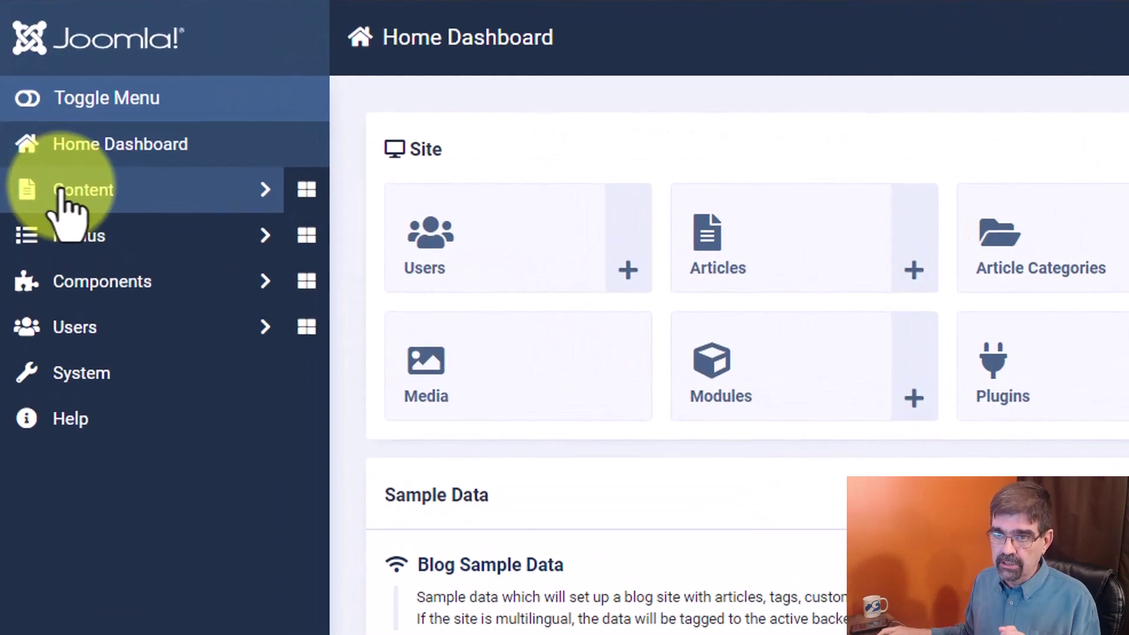
Open the Options page of the Media component via Content > Media
click(62, 191)
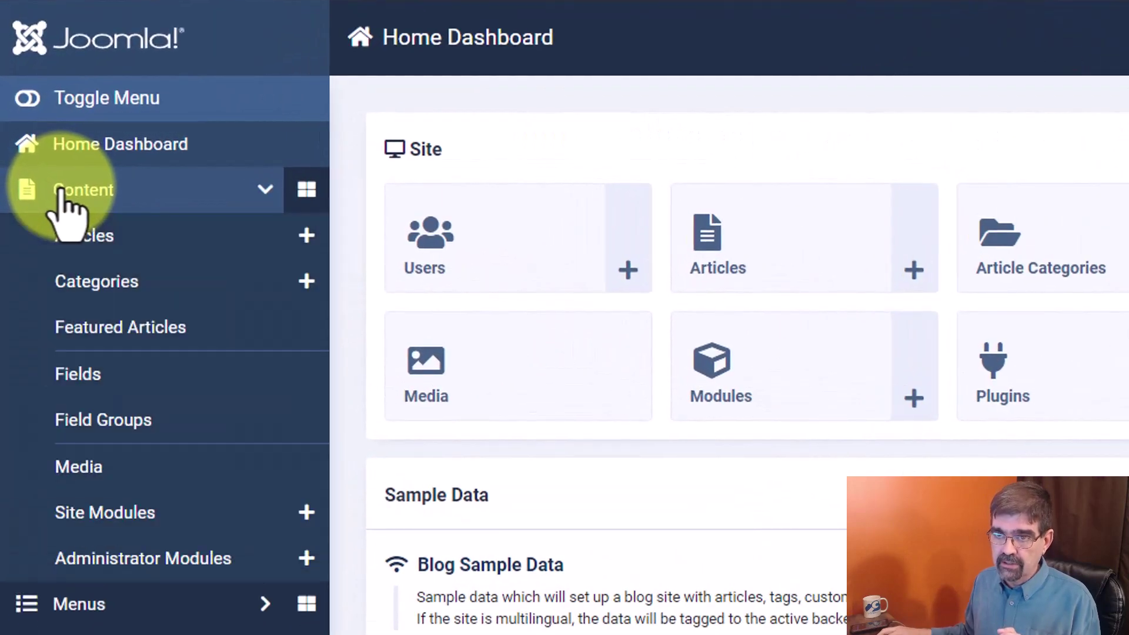
click(63, 481)
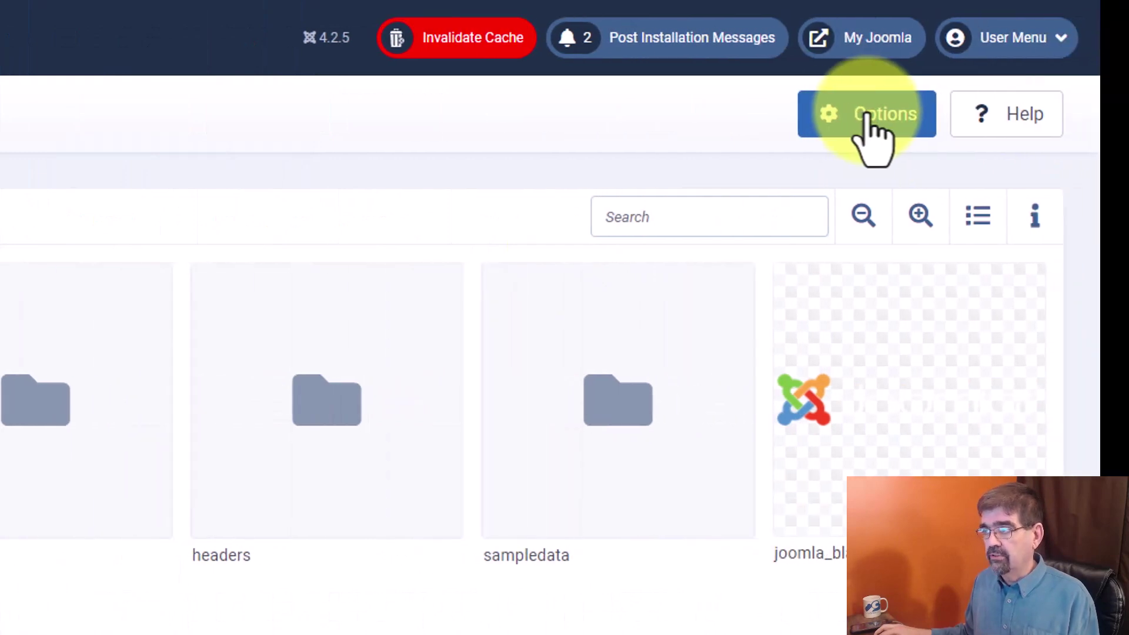
click(867, 114)
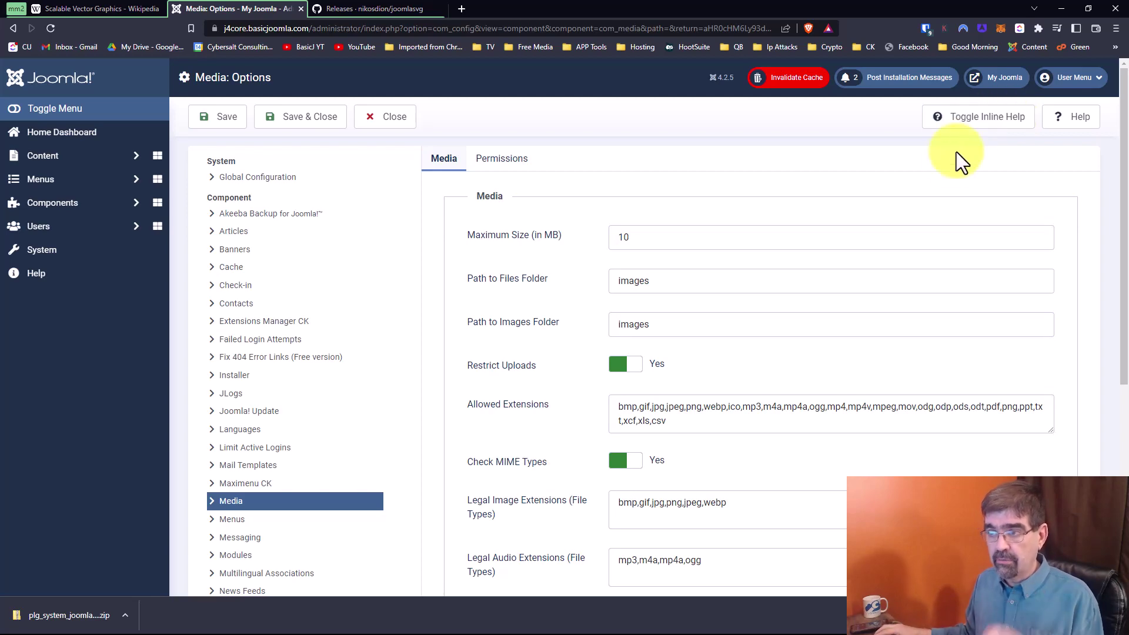
Append ',svg' to both the Allowed Extensions and Legal Image Extensions lists
scroll(791, 194, down, 3)
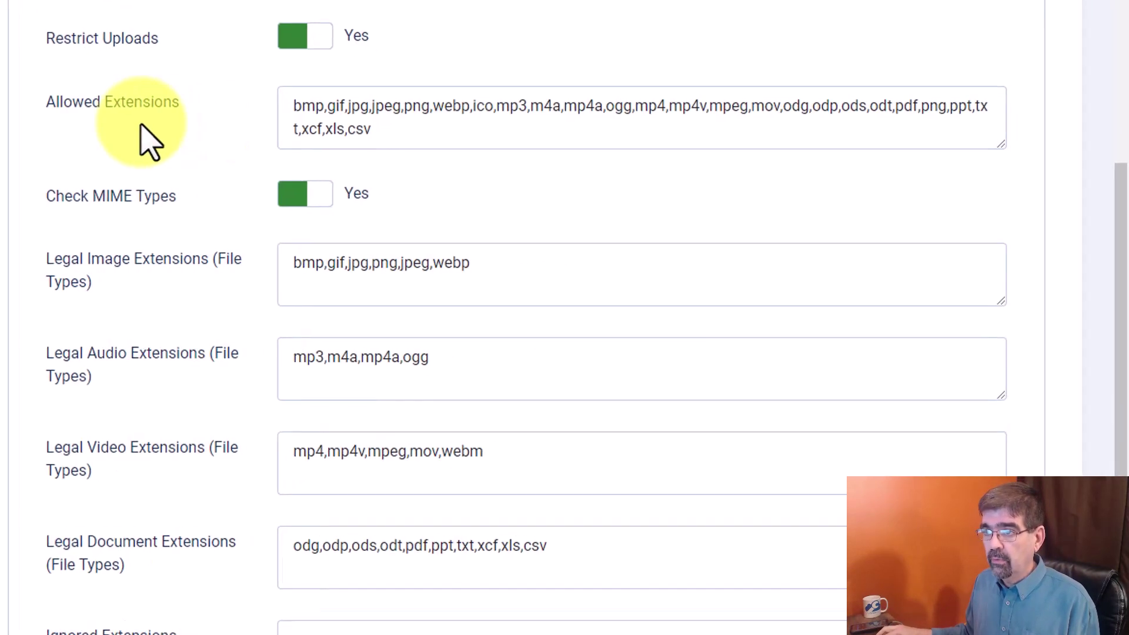
click(382, 144)
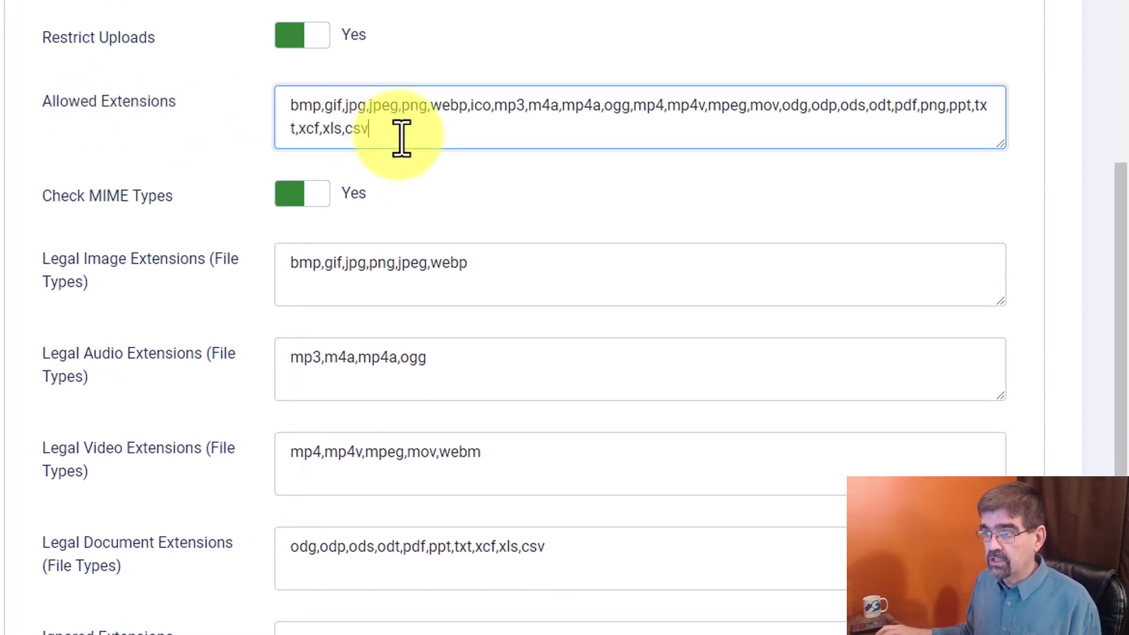
text(,svg)
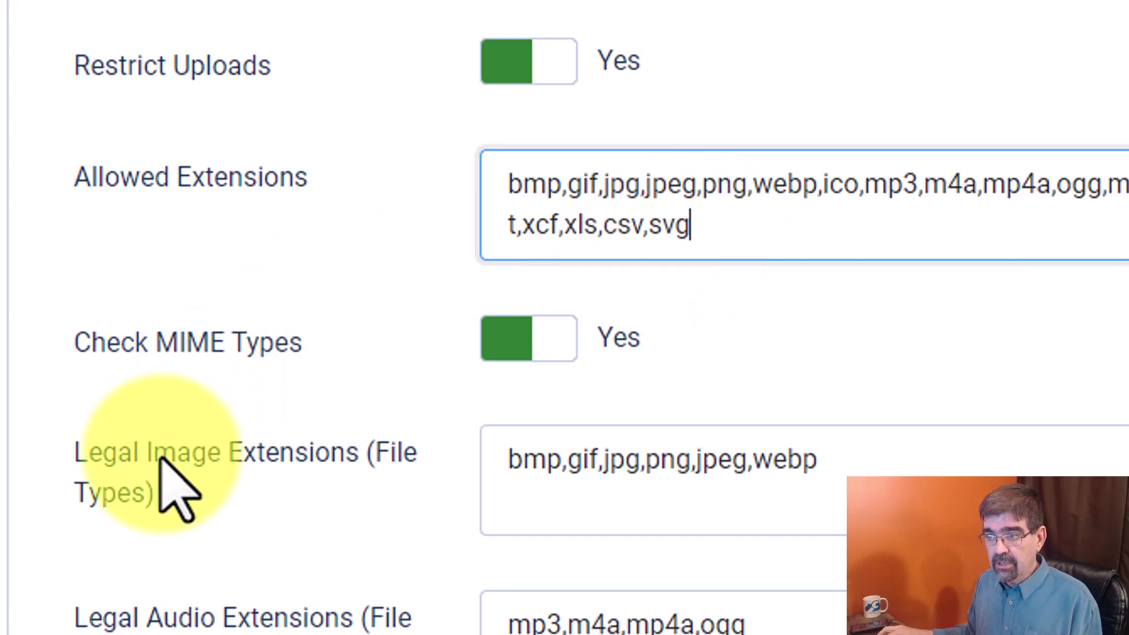
click(880, 446)
text(,svg)
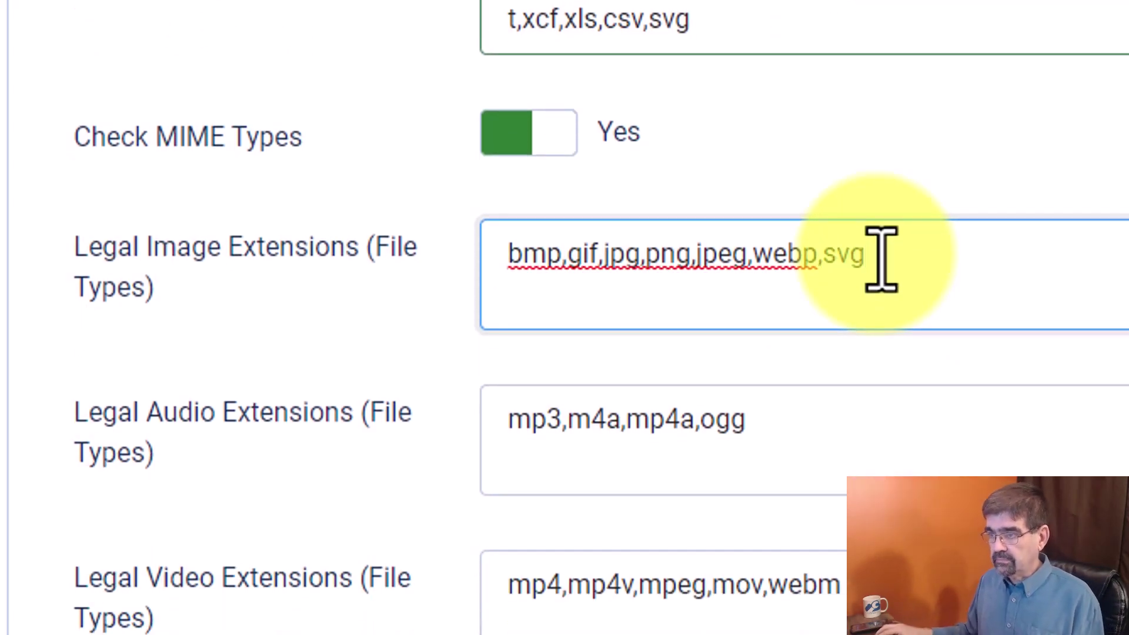
scroll(880, 259, down, 3)
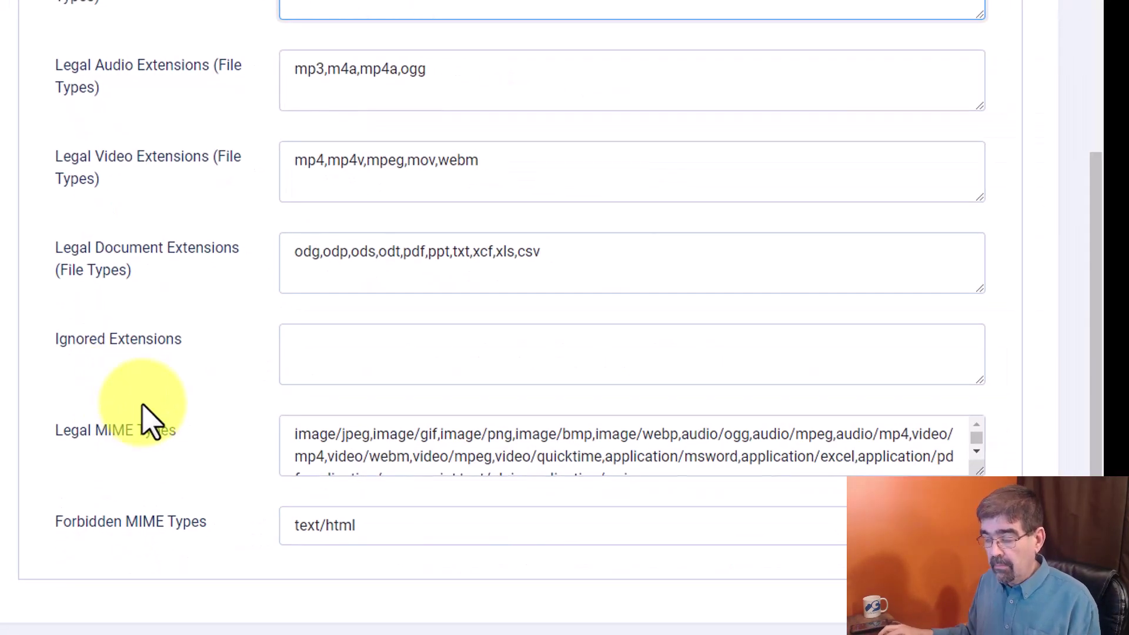
Append ',image/svg+xml' after x-zip in Legal MIME Types and Save & Close
drag(980, 470, 979, 547)
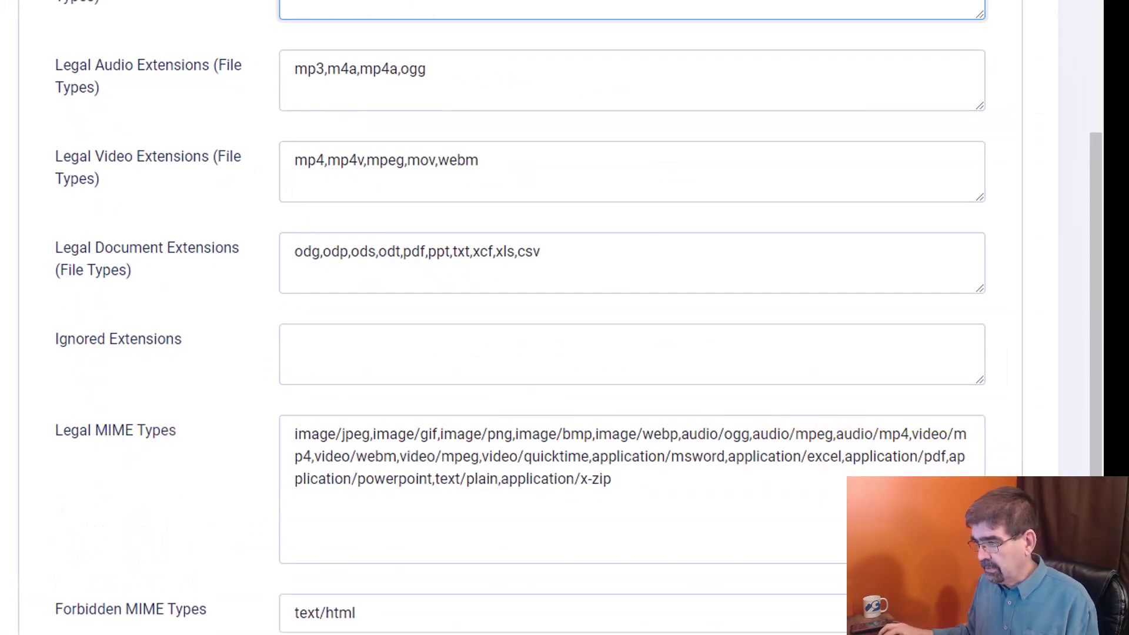
click(642, 488)
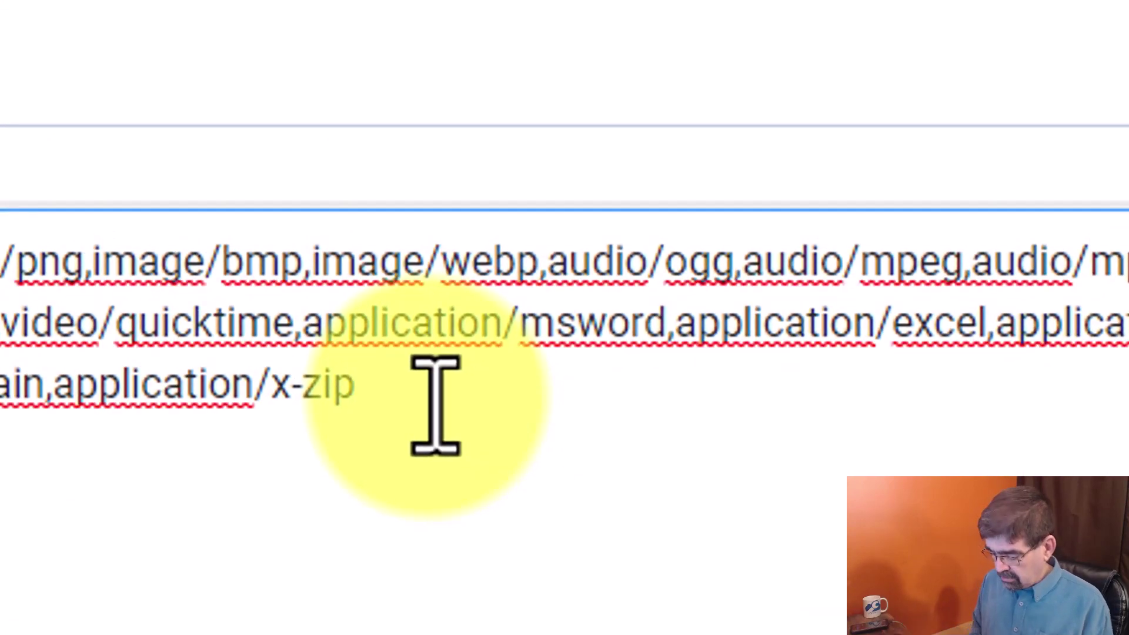
text(,image/)
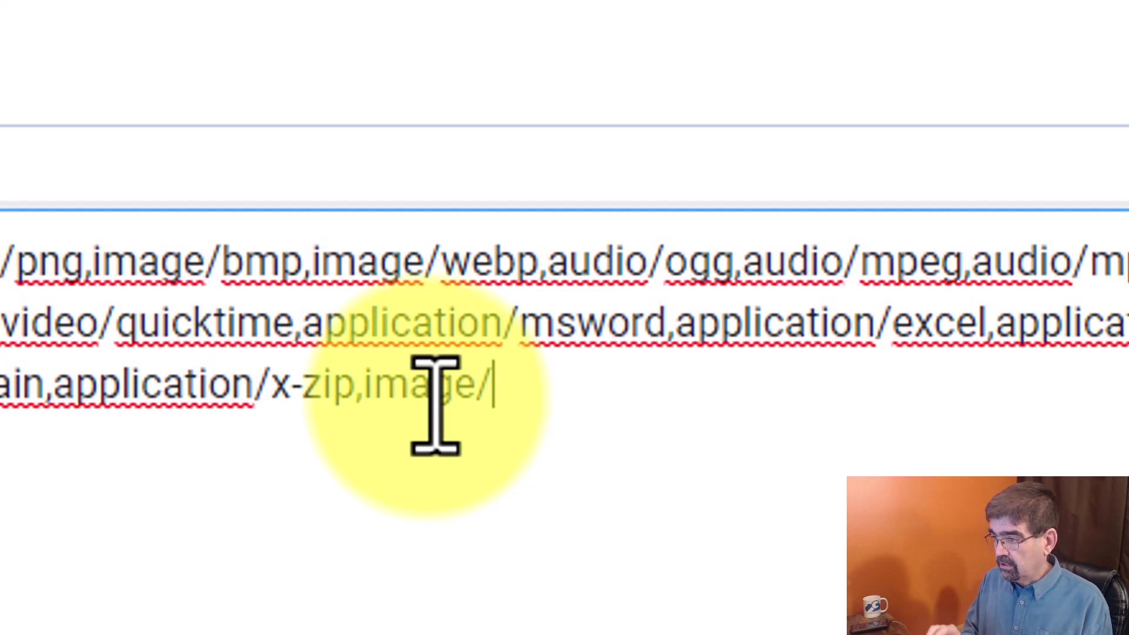
text(s)
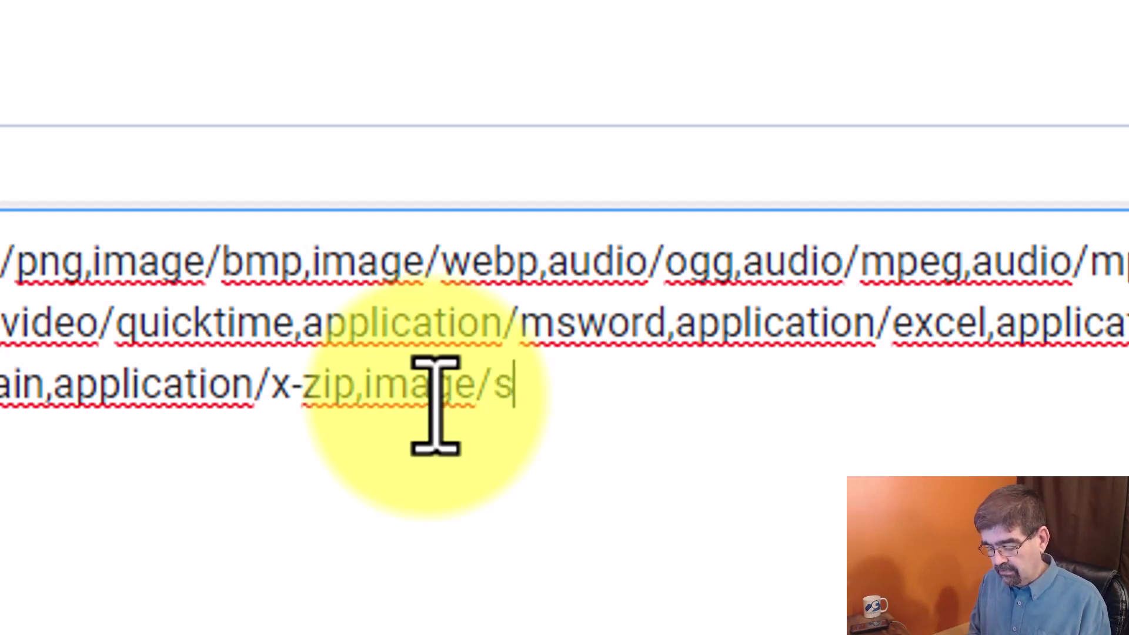
text(vg+x)
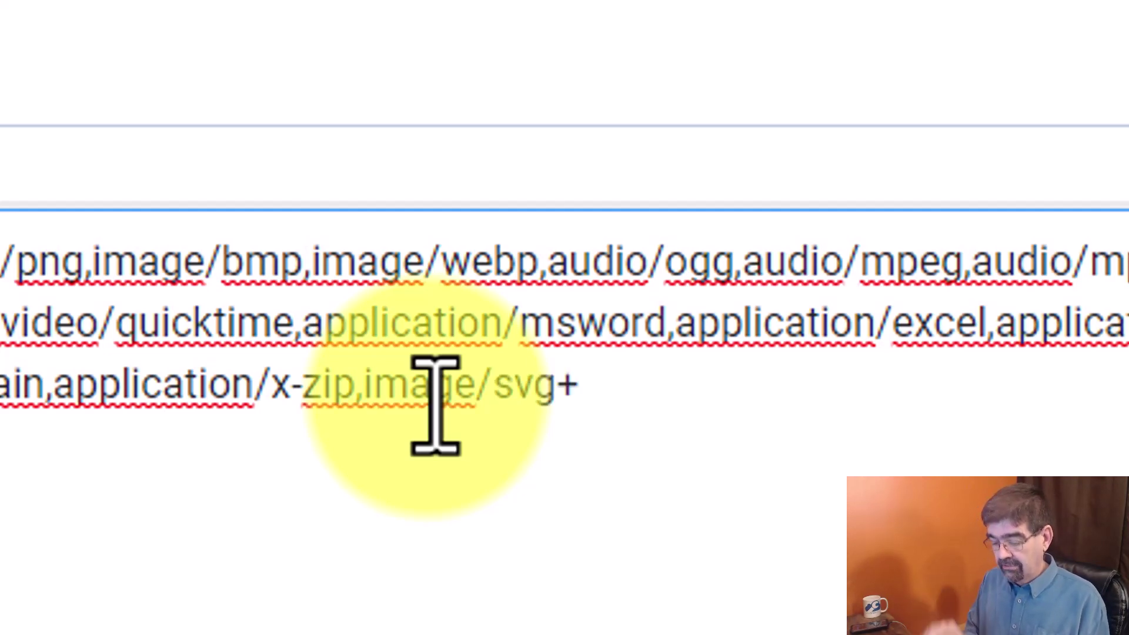
text(ml)
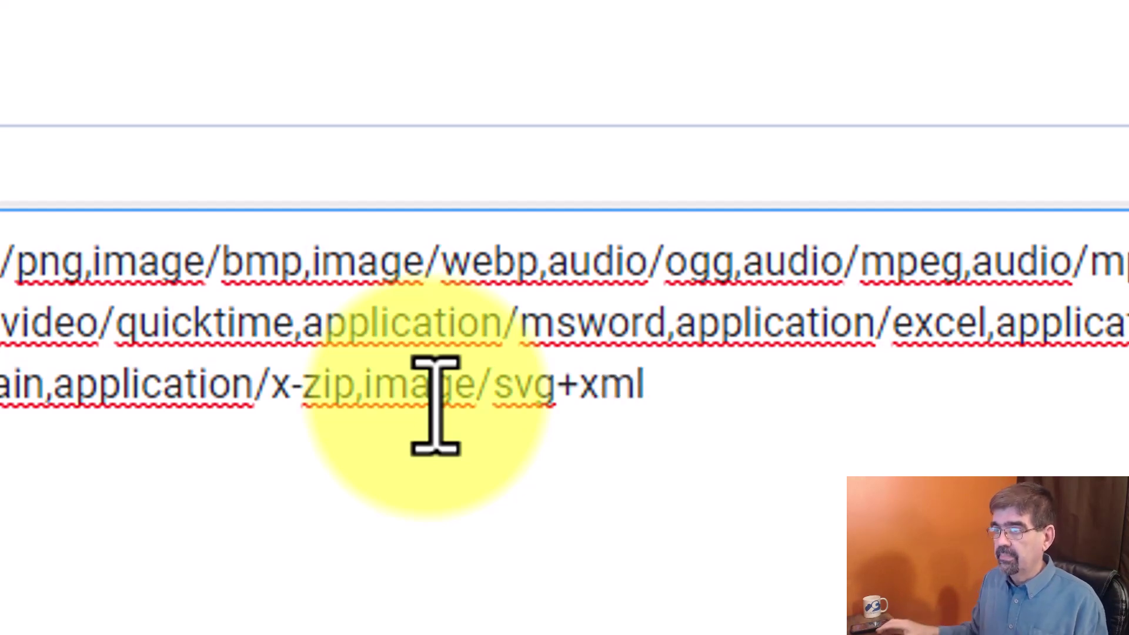
click(335, 88)
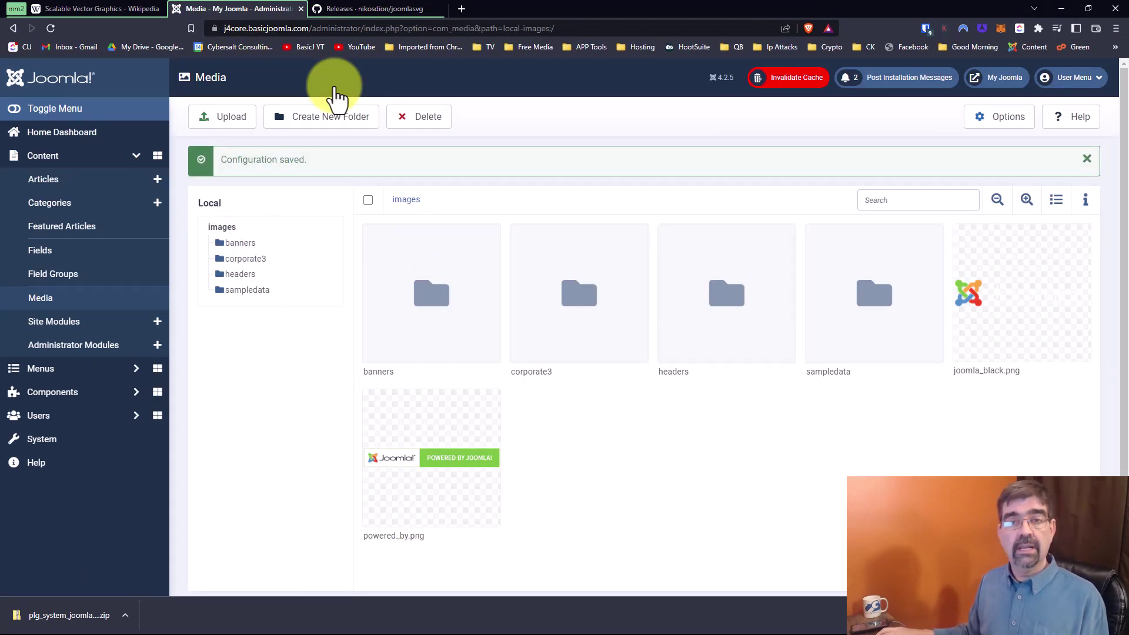
Upload Joomla Training Cohort.svg into the images folder and check its thumbnail
click(241, 121)
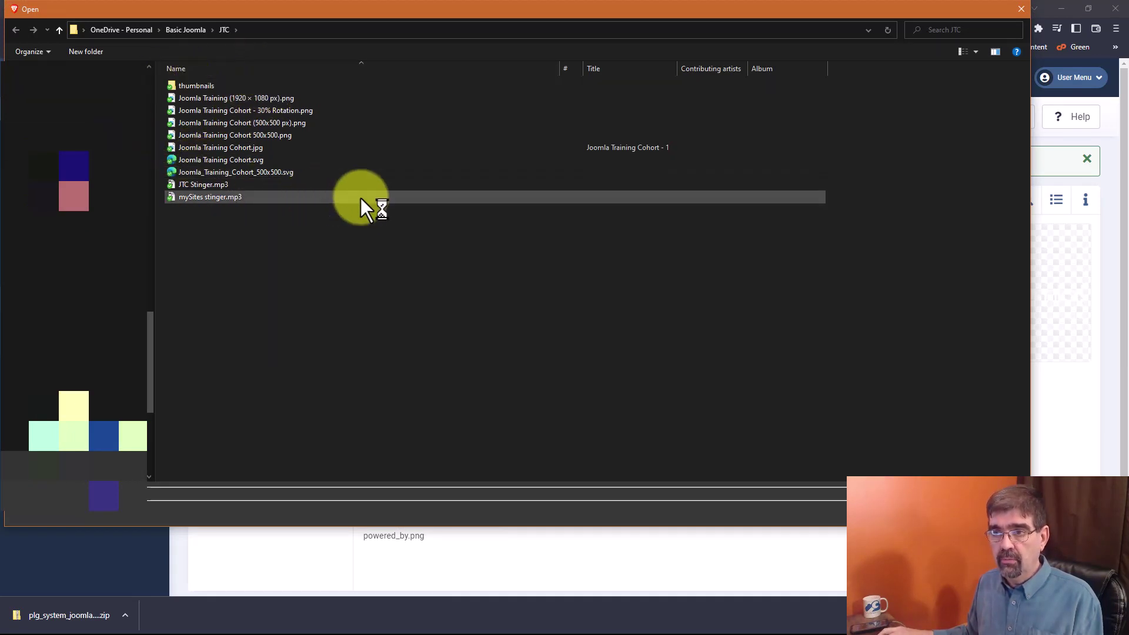
click(238, 161)
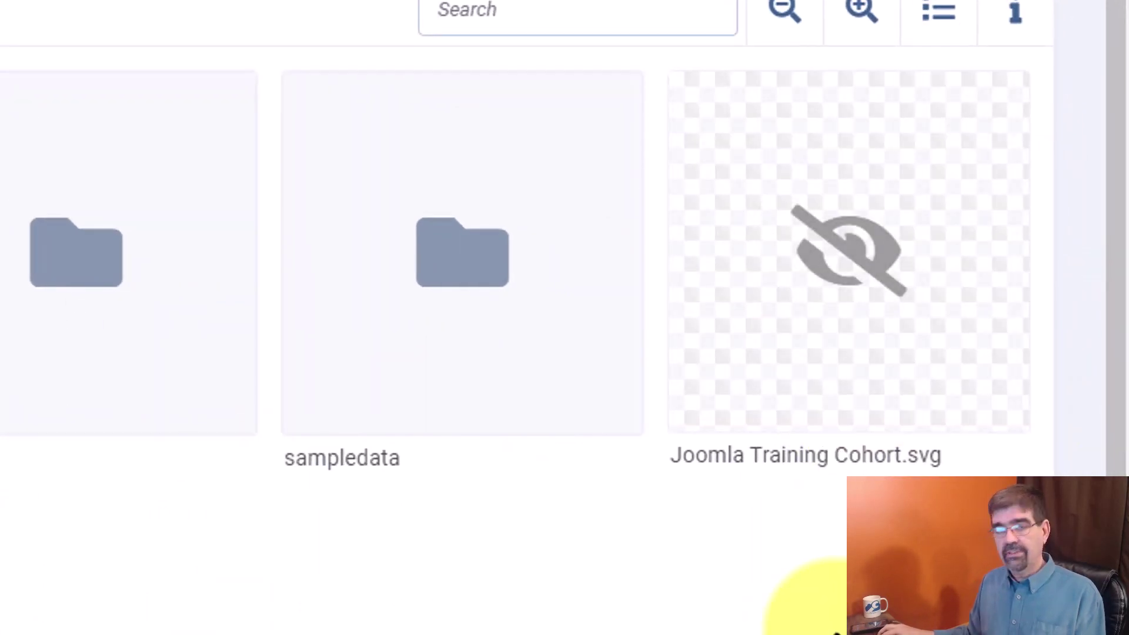
scroll(835, 630, down, 2)
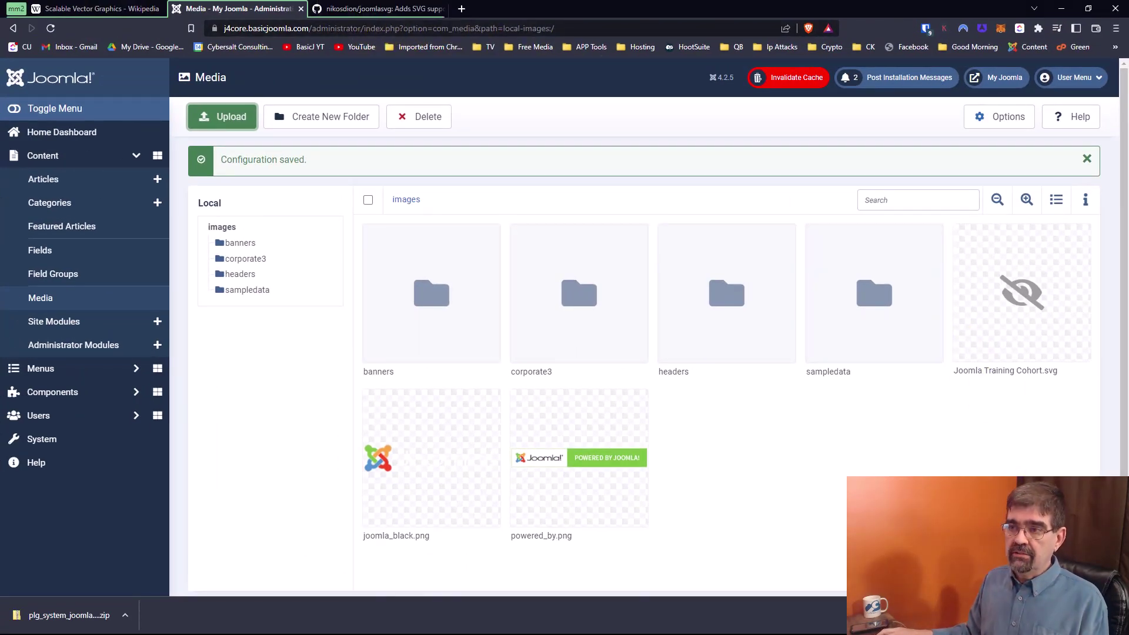
Save plg_system_joomlasvg-2.0.0.zip from the GitHub releases into svg j4, replacing the old copy
click(388, 11)
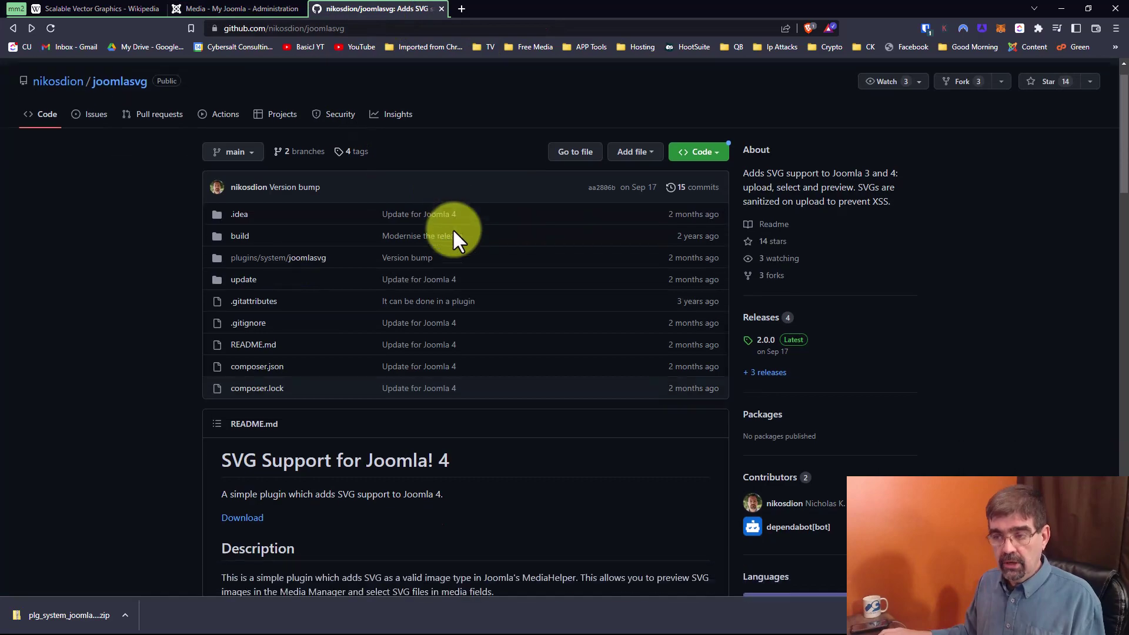
scroll(452, 230, down, 5)
scroll(455, 233, down, 5)
scroll(457, 235, up, 9)
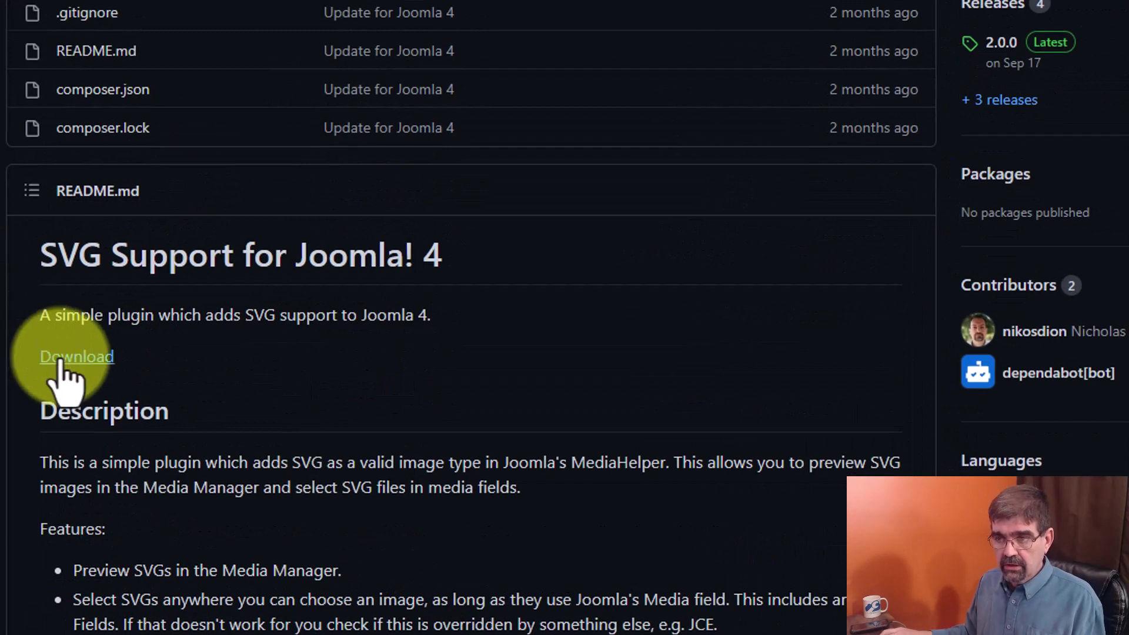
click(61, 362)
scroll(676, 252, down, 6)
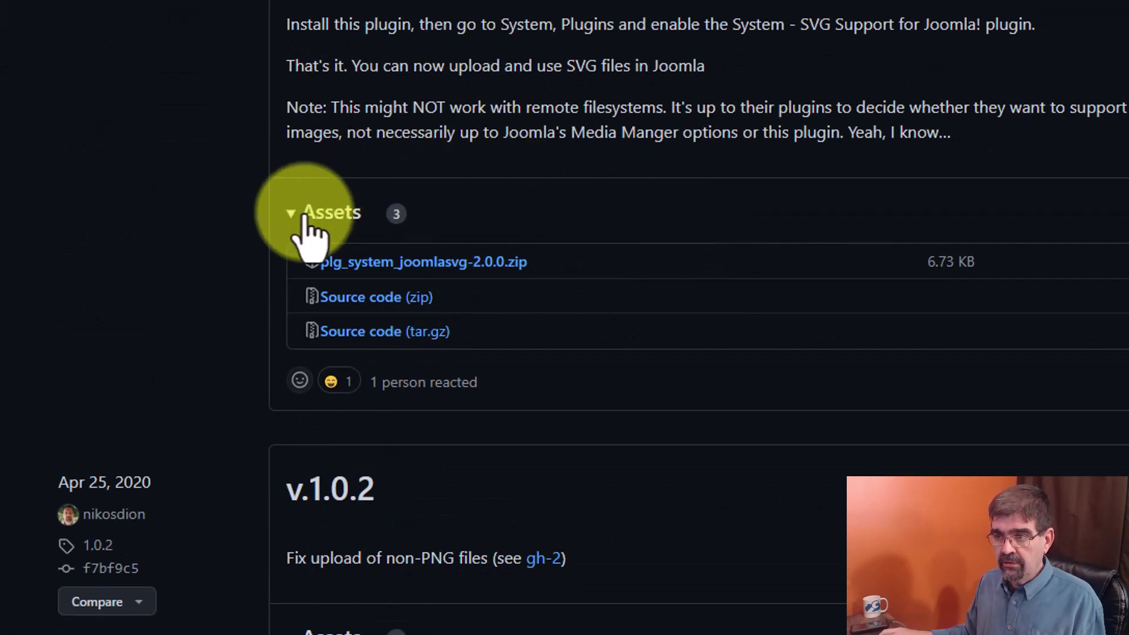
click(330, 265)
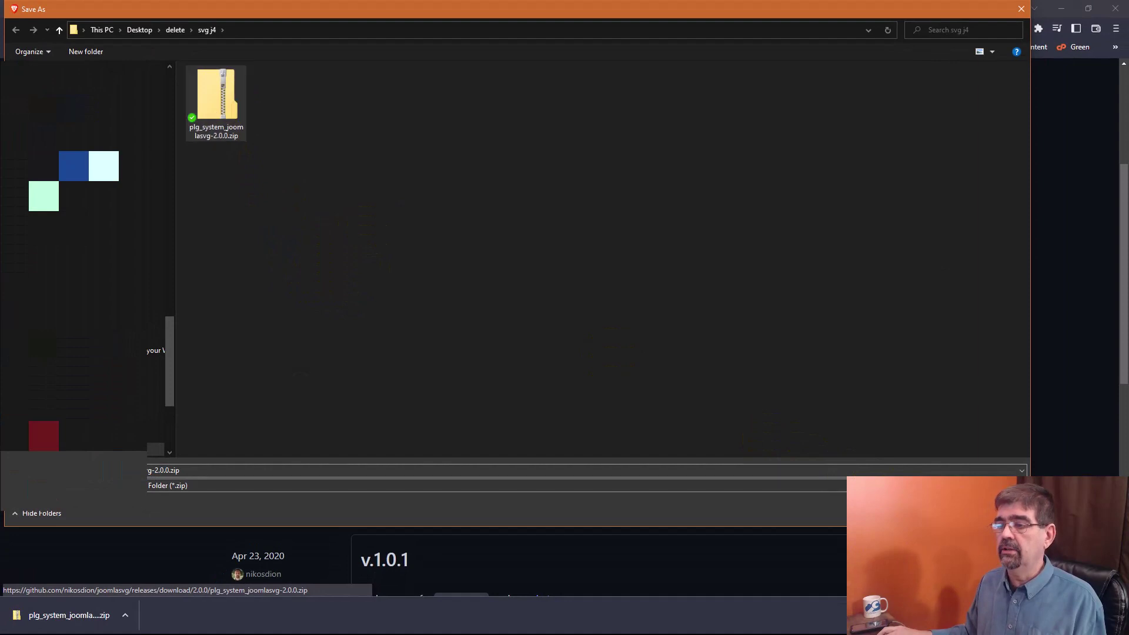
key(Return)
click(591, 327)
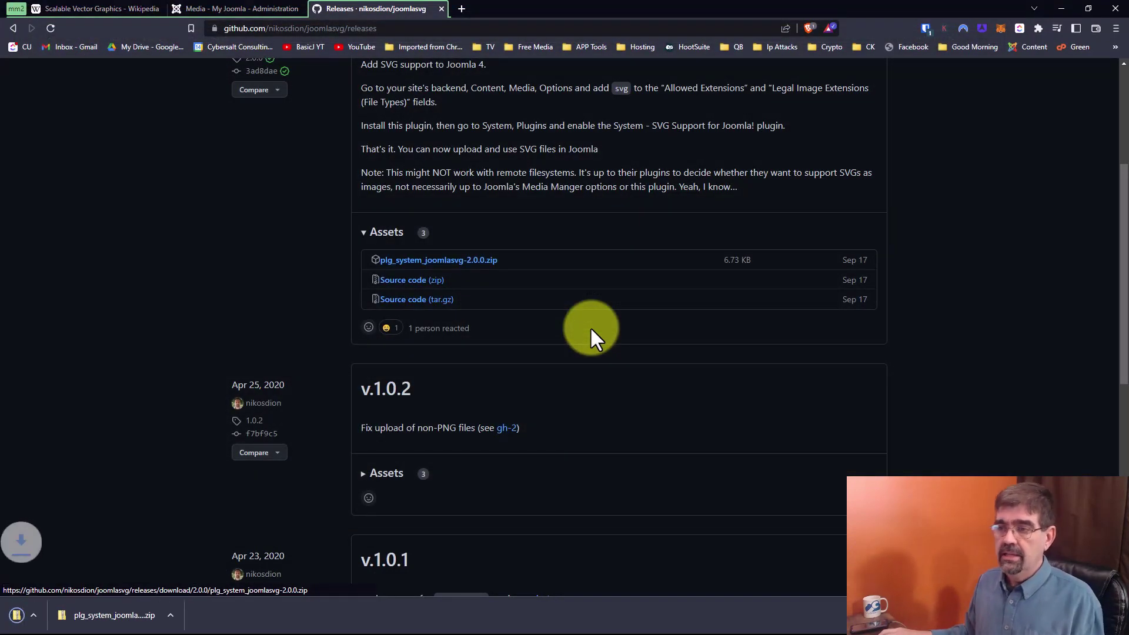
Install the SVG Support plugin zip via System > Install Extensions, then return to System
click(232, 9)
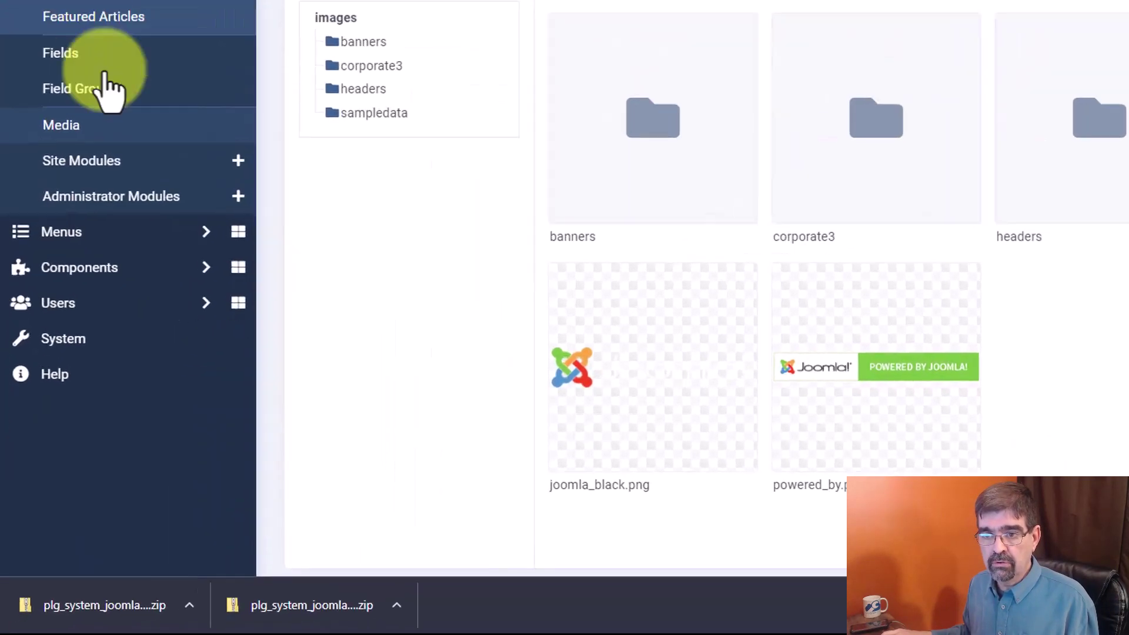
click(80, 340)
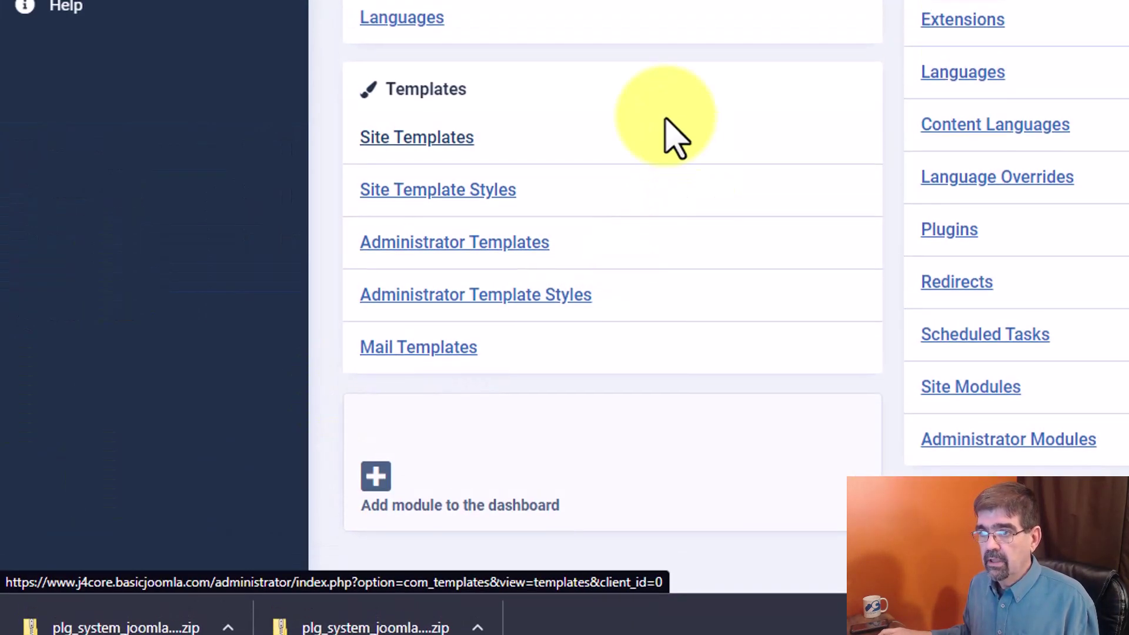
click(429, 242)
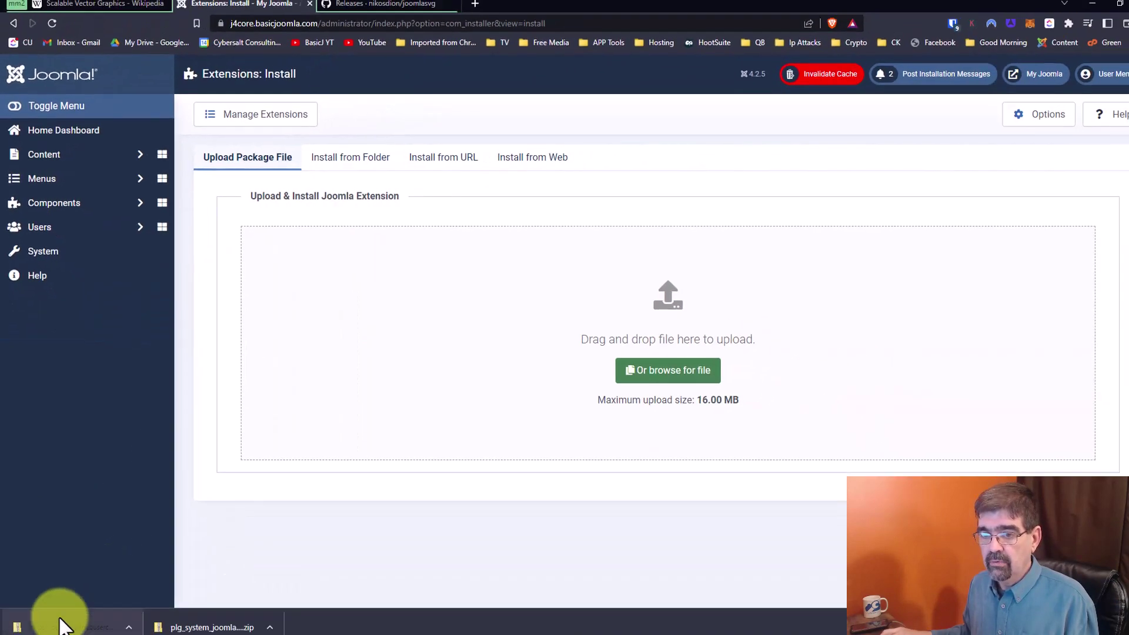
drag(61, 625, 660, 336)
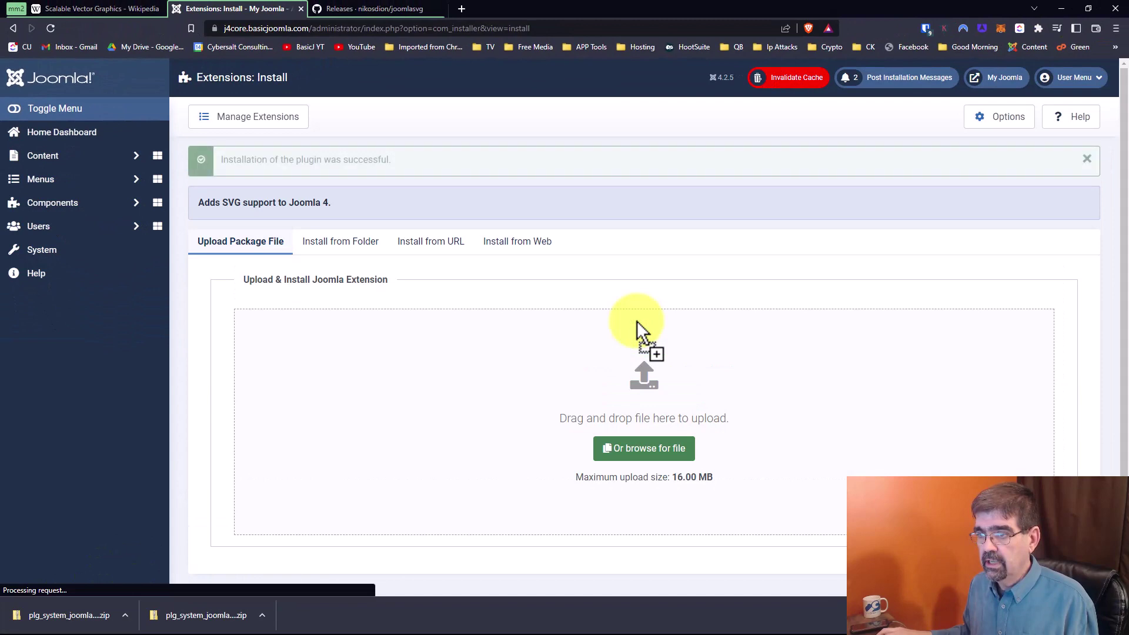
click(54, 253)
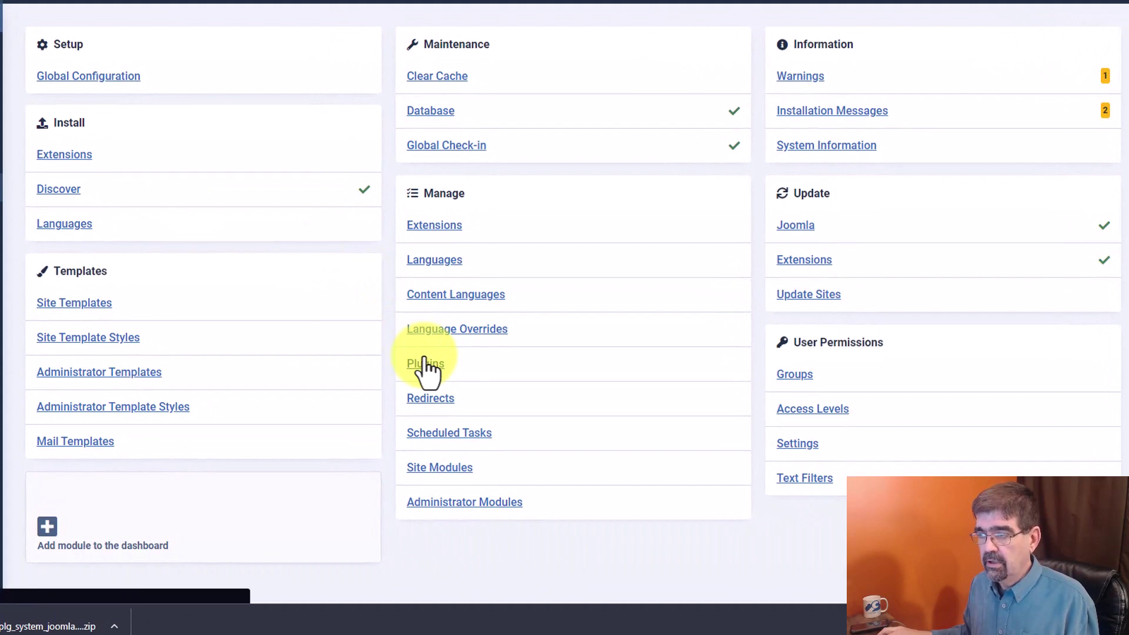
Search the Plugins list for 'svg' to show only System - SVG Support for Joomla!
click(520, 395)
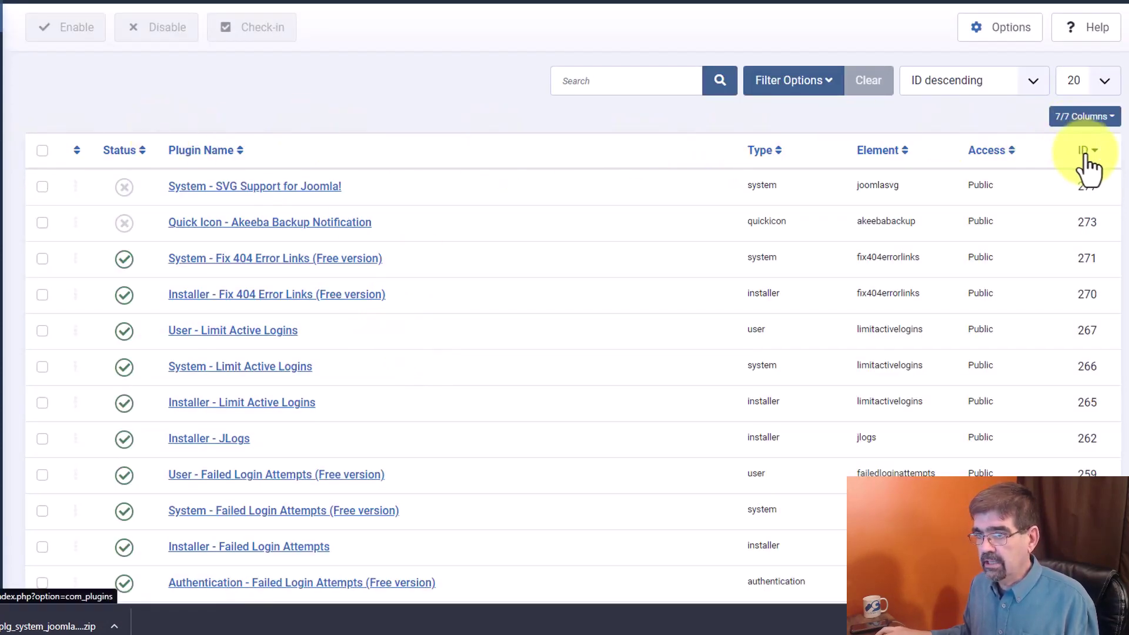
click(651, 84)
text(svg)
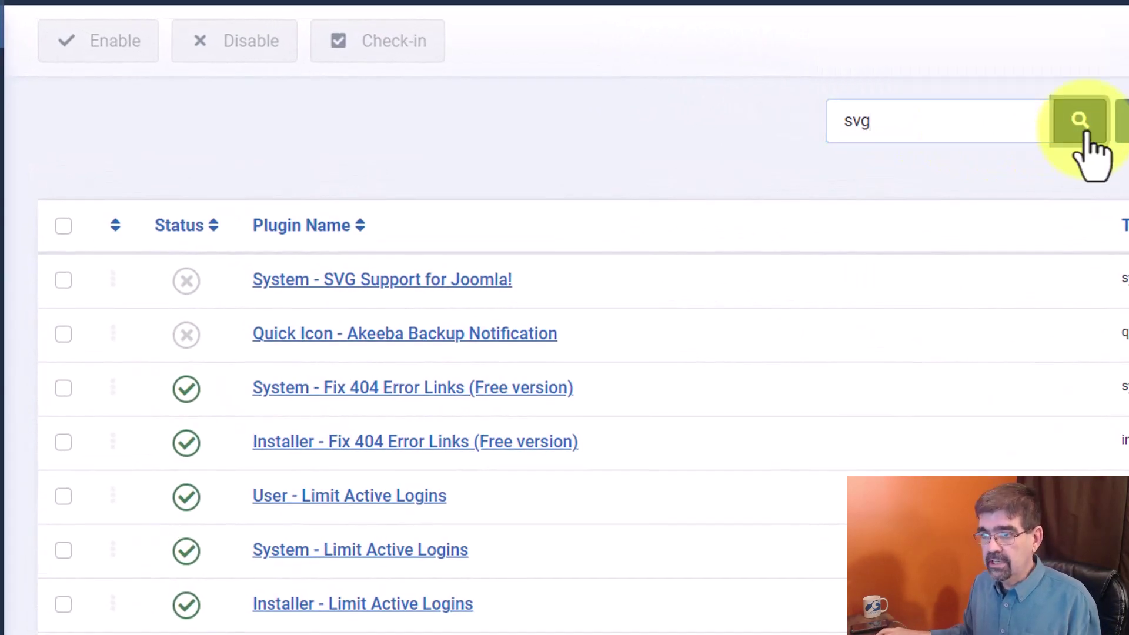
click(1081, 125)
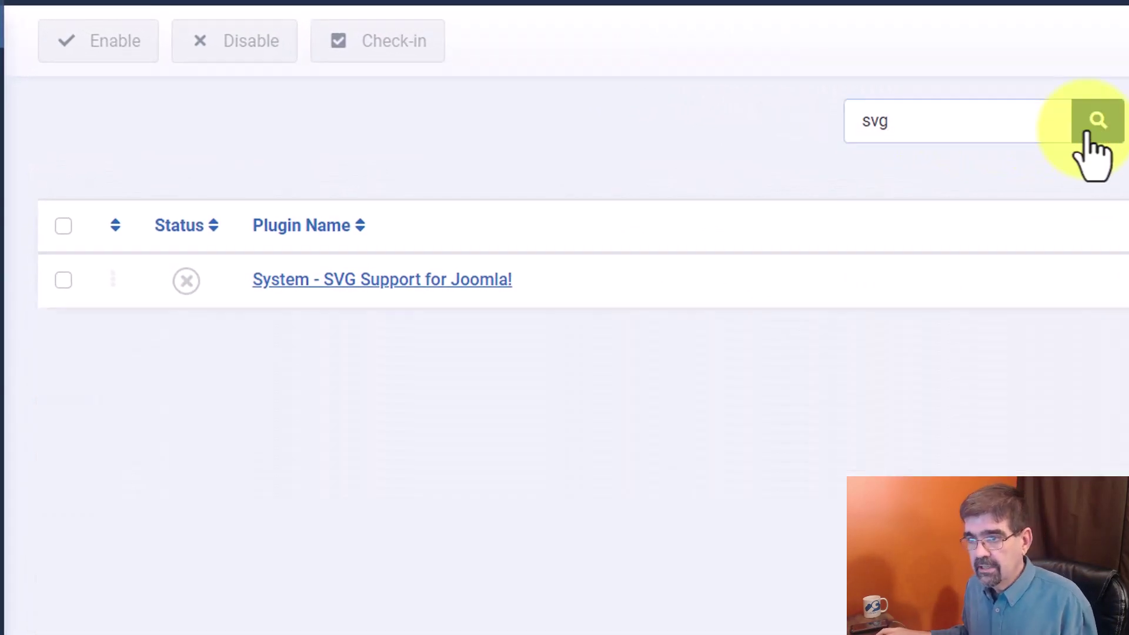